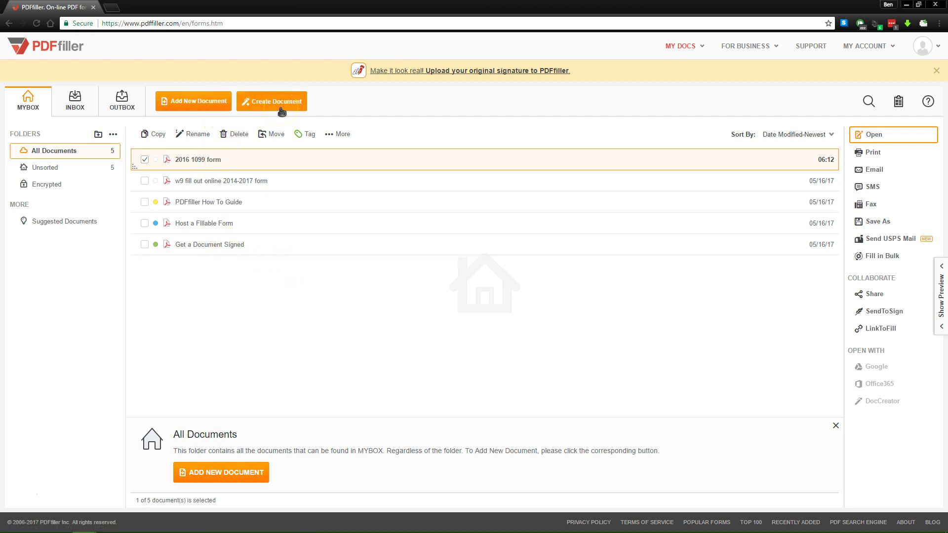
From Add New Document, search PDFfiller's fillable-forms library for 'license'.
{"action": "left_click", "coordinate": [202, 107]}
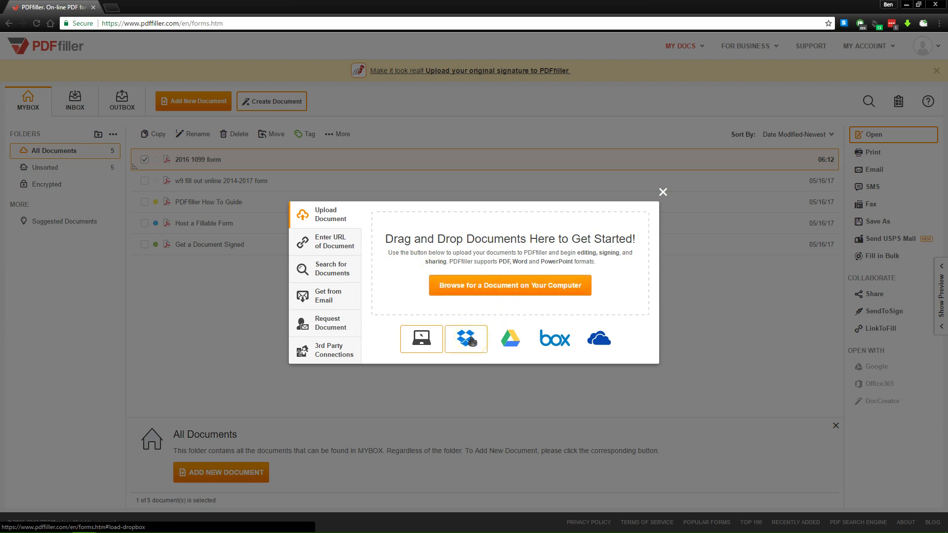
{"action": "left_click", "coordinate": [329, 241]}
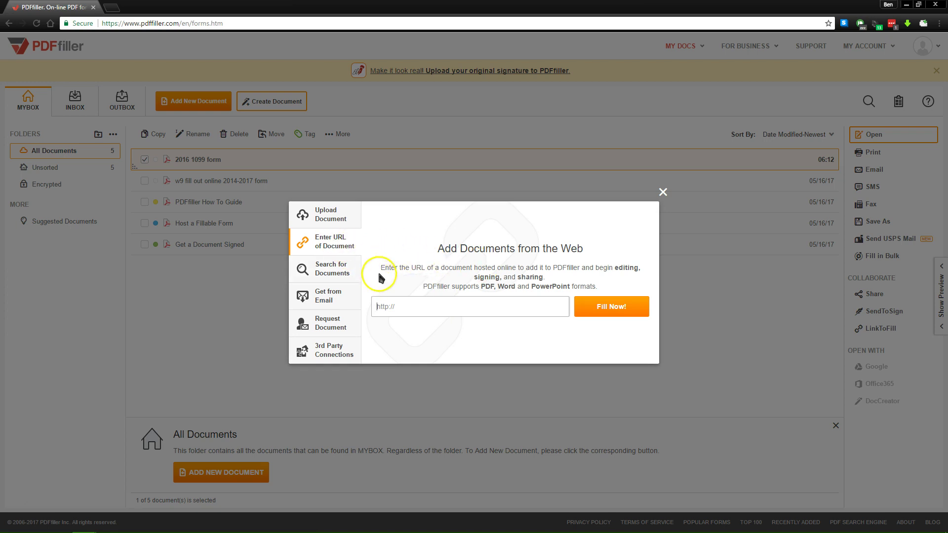
{"action": "left_click", "coordinate": [333, 269]}
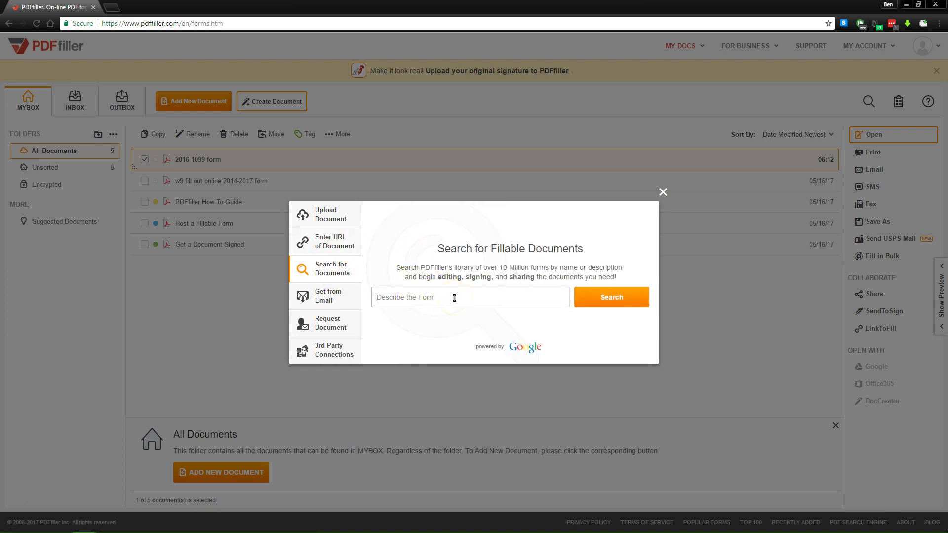
{"action": "type", "text": "license"}
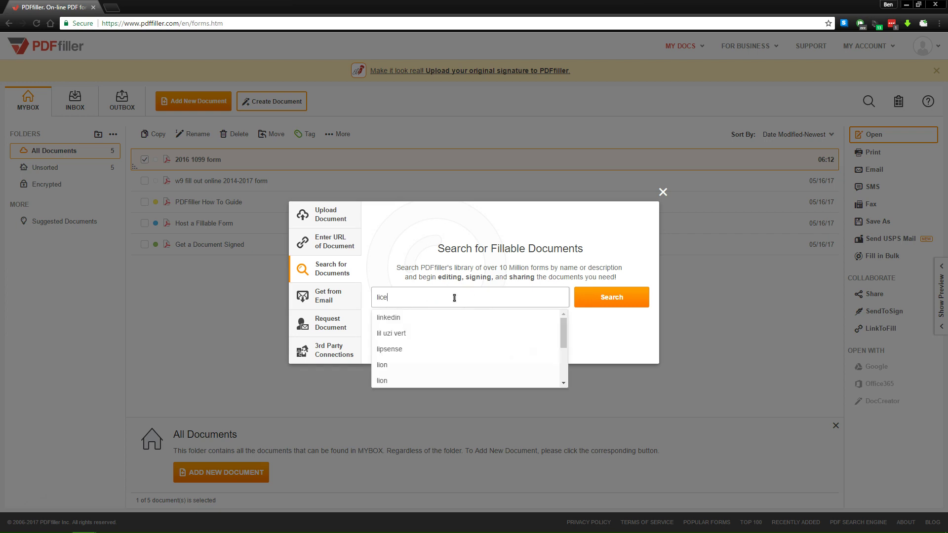
Run the 'license' search and open the ND Drivers License Sites form in the editor.
{"action": "left_click", "coordinate": [589, 294]}
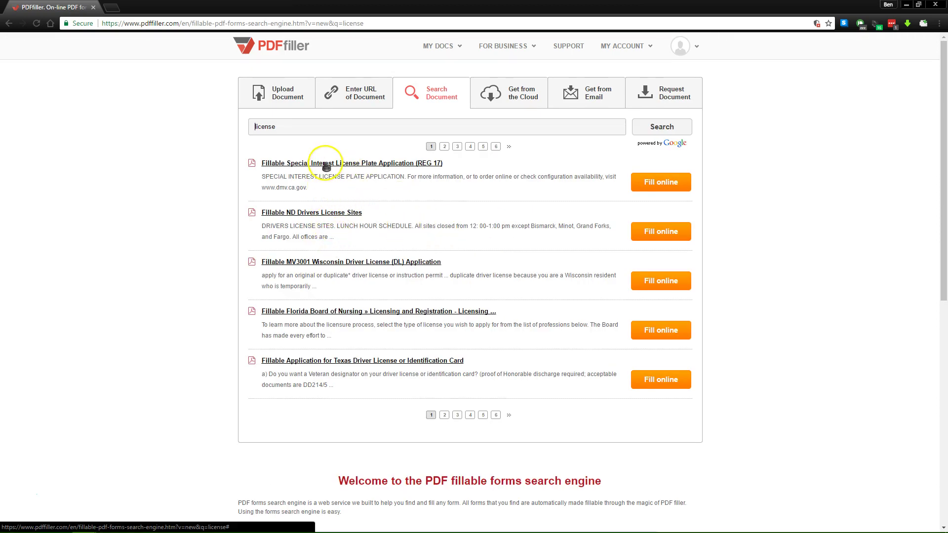
{"action": "left_click", "coordinate": [314, 213]}
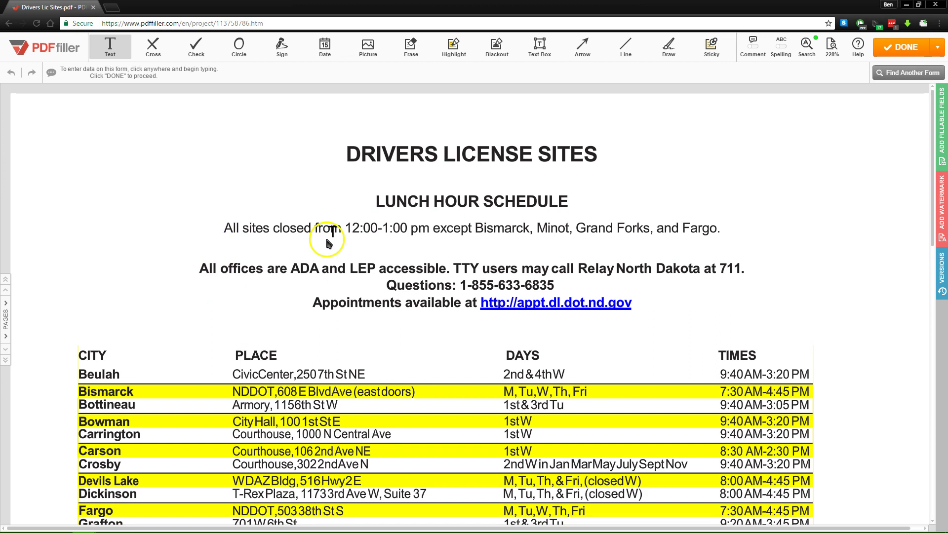
{"action": "scroll", "coordinate": [327, 242], "scroll_direction": "down", "scroll_amount": 3}
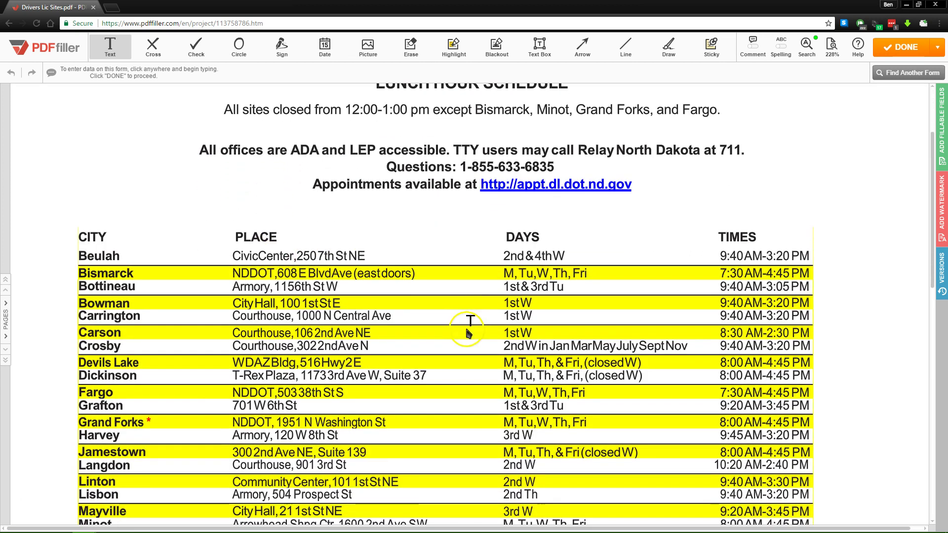
{"action": "scroll", "coordinate": [459, 247], "scroll_direction": "up", "scroll_amount": 2}
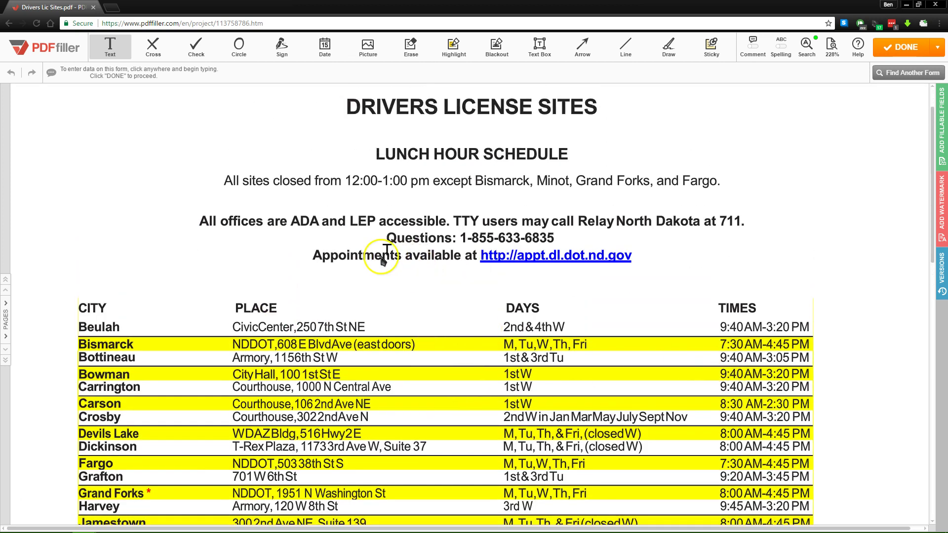
{"action": "scroll", "coordinate": [381, 260], "scroll_direction": "up", "scroll_amount": 1}
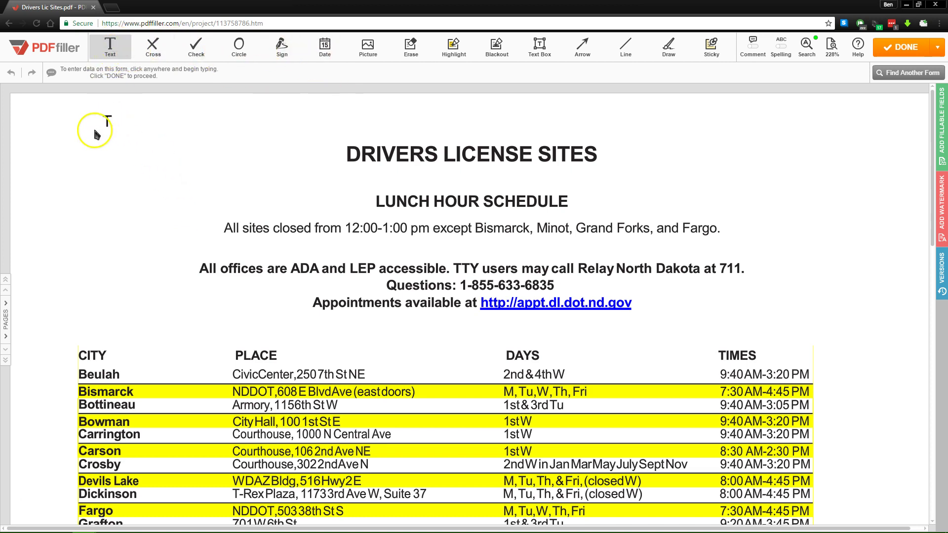
{"action": "left_click", "coordinate": [105, 160]}
{"action": "left_click", "coordinate": [152, 47]}
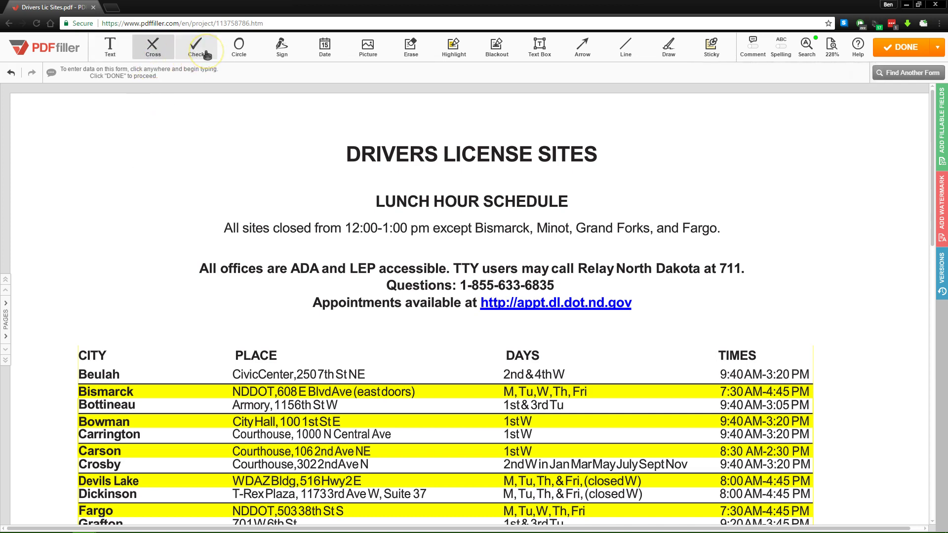
{"action": "left_click", "coordinate": [280, 51]}
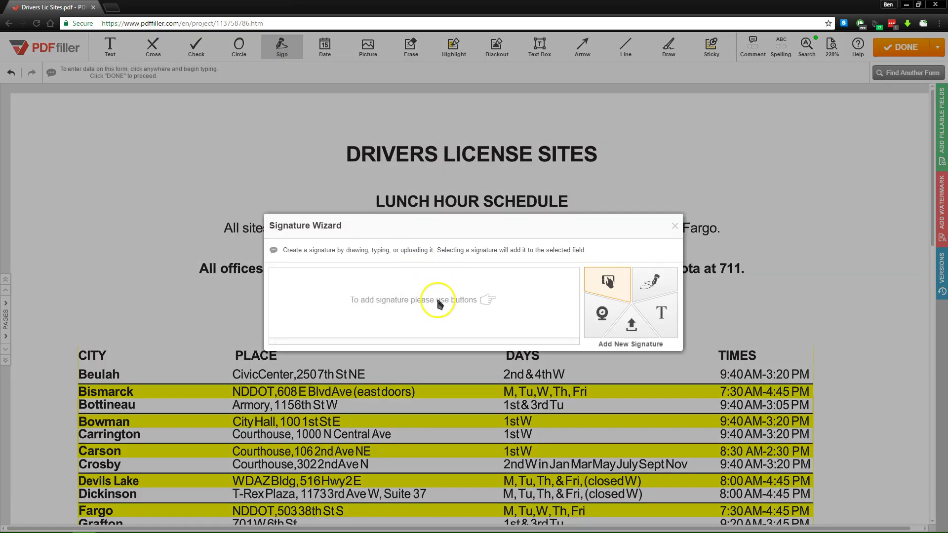
{"action": "left_click", "coordinate": [650, 280]}
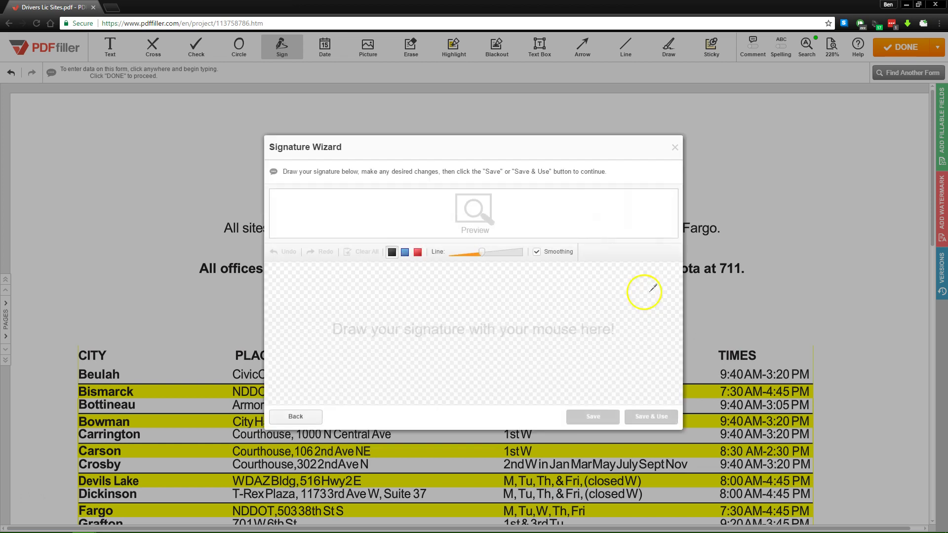
{"action": "left_click", "coordinate": [318, 416]}
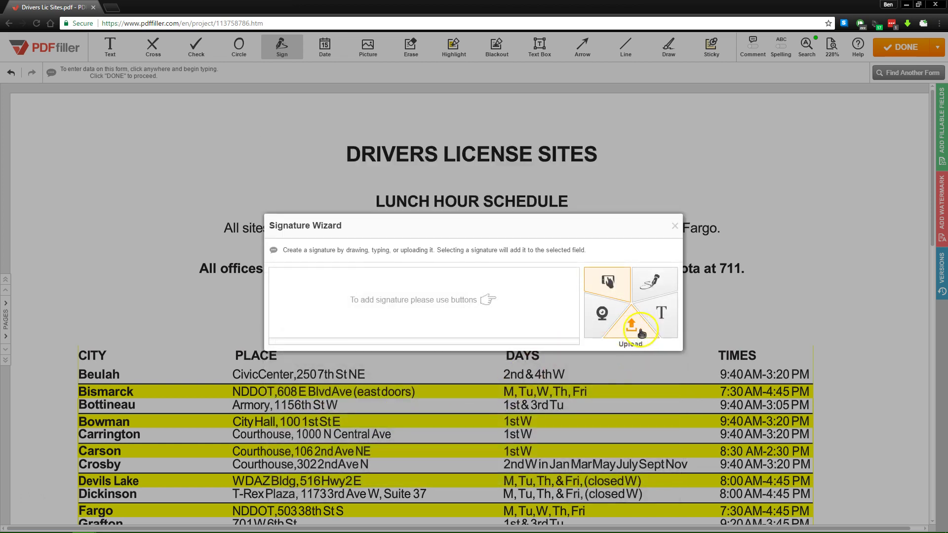
{"action": "left_click", "coordinate": [662, 319]}
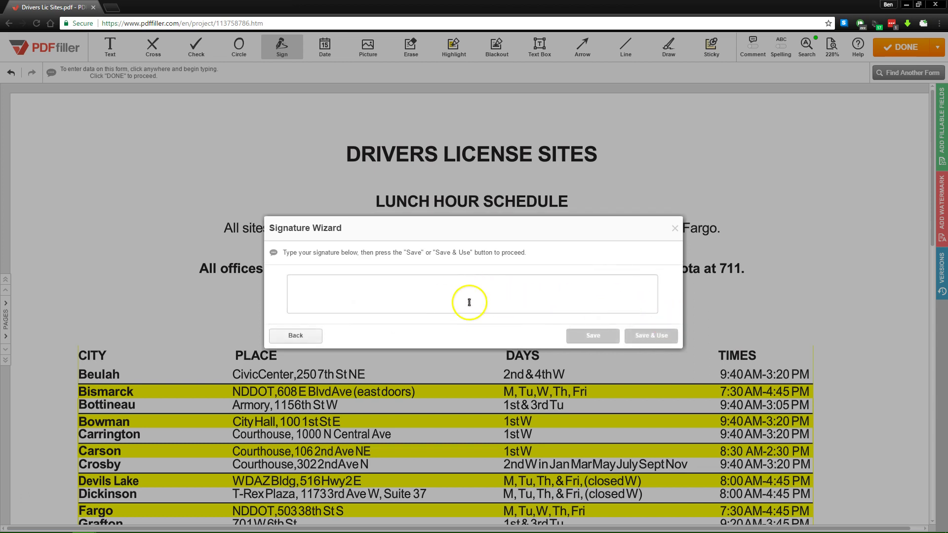
{"action": "type", "text": "b"}
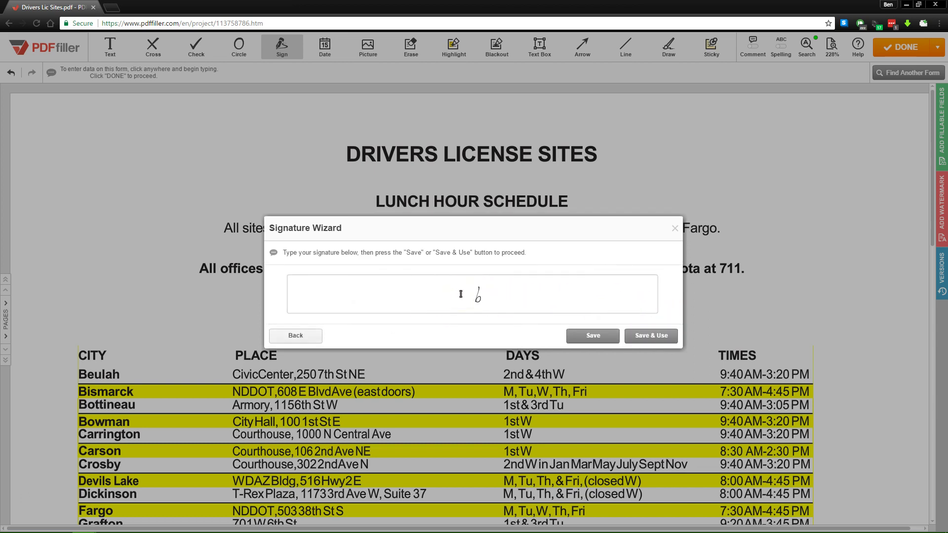
{"action": "type", "text": "en"}
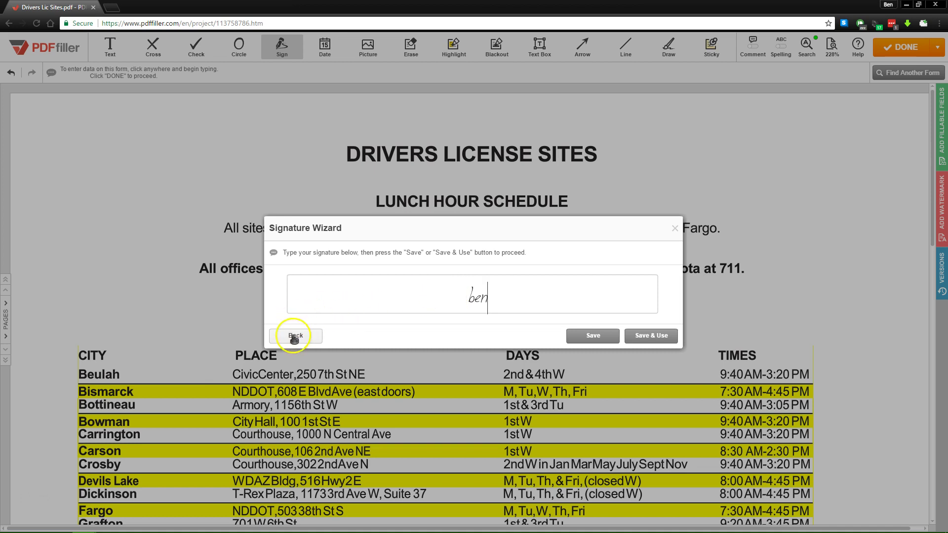
{"action": "left_click", "coordinate": [298, 337]}
{"action": "left_click", "coordinate": [296, 337]}
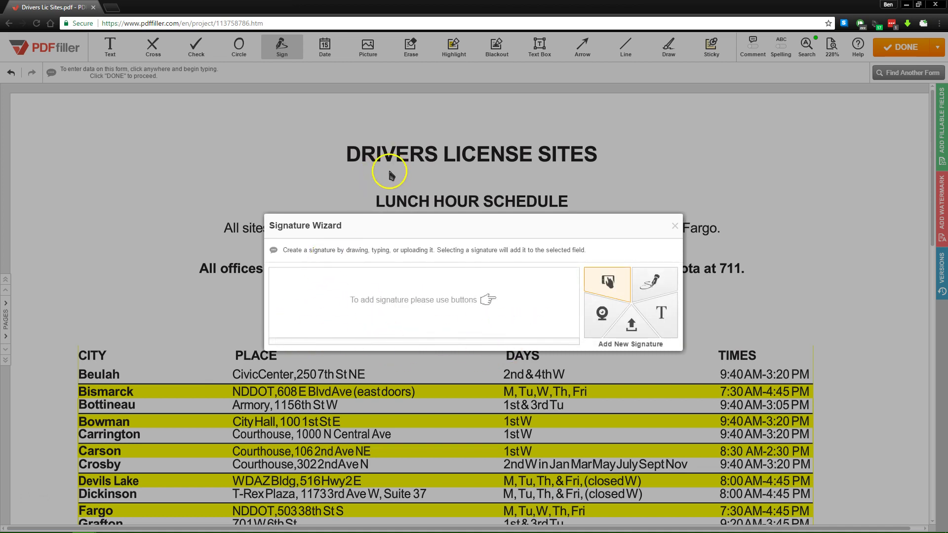
{"action": "left_click", "coordinate": [675, 226]}
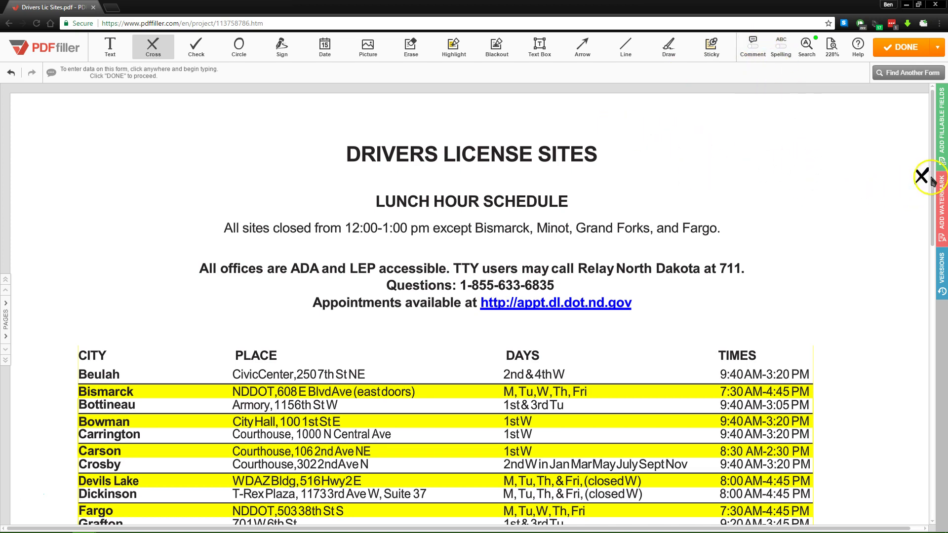
Place a Signature field left of the form title and save the document.
{"action": "left_click", "coordinate": [942, 146]}
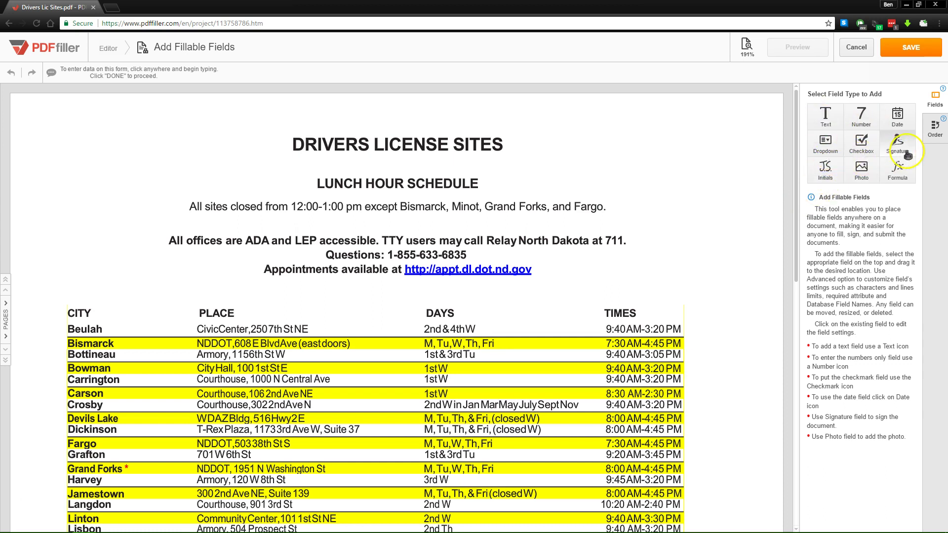
{"action": "left_click_drag", "start_coordinate": [907, 154], "coordinate": [134, 150]}
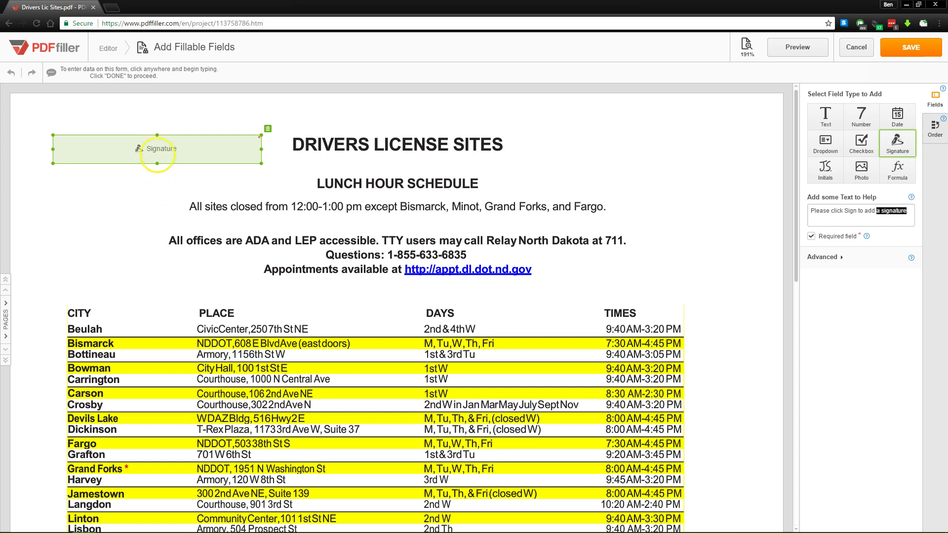
{"action": "left_click", "coordinate": [146, 193]}
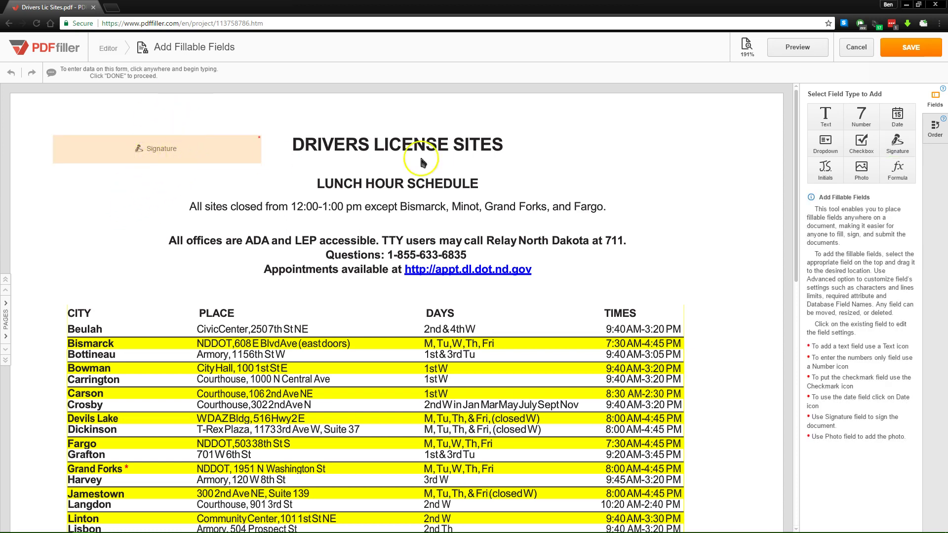
{"action": "left_click", "coordinate": [912, 49]}
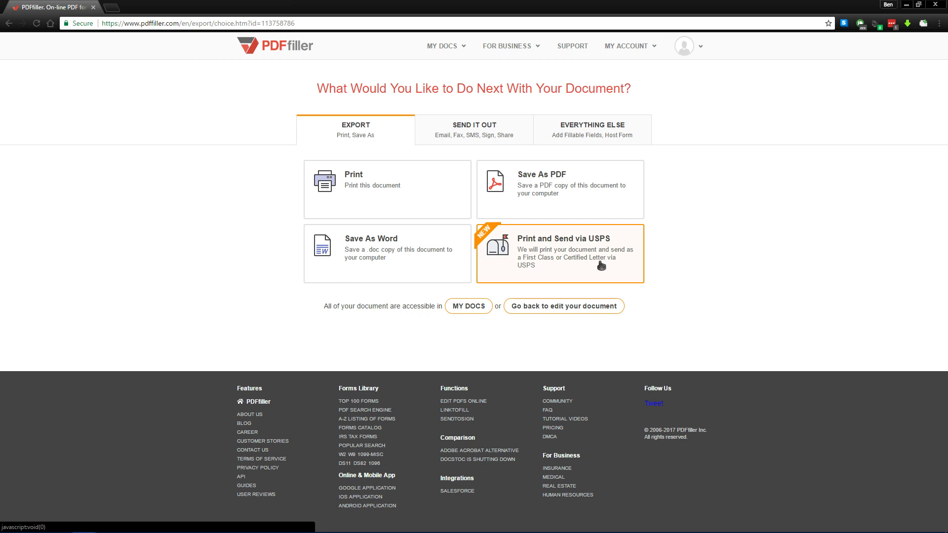
Finish the document and show its Send It Out options: Share, SendToSign, SMS, Email, Fax.
{"action": "left_click", "coordinate": [489, 140]}
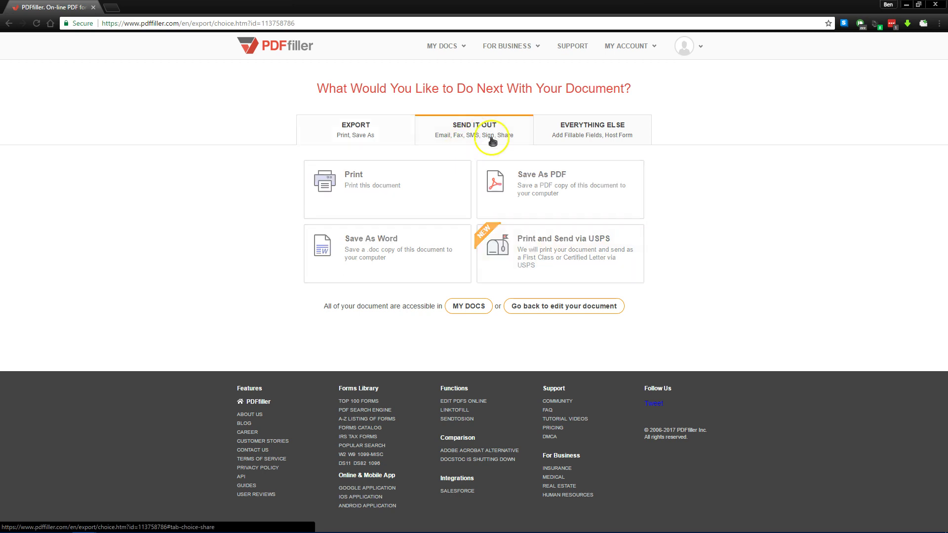
{"action": "left_click", "coordinate": [413, 181]}
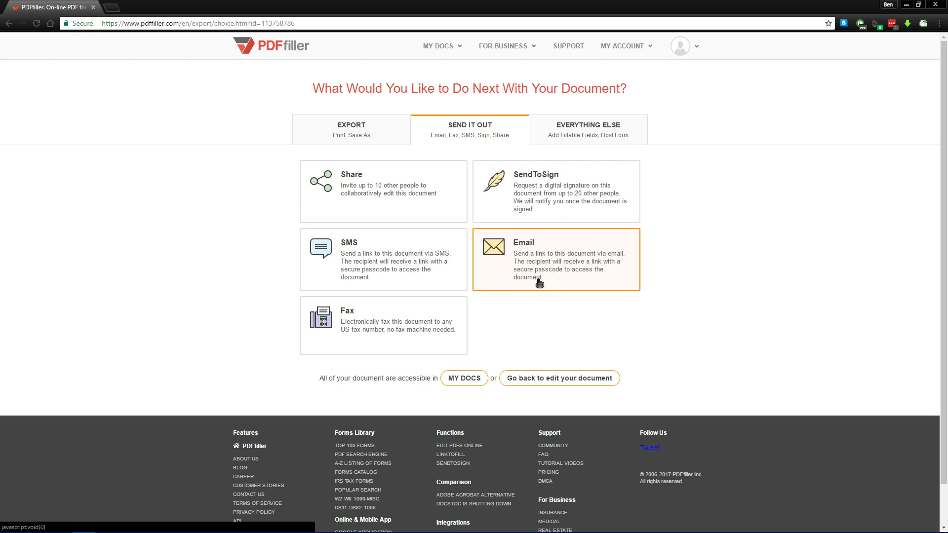
Look over SendToSign, then show the Everything Else options: Add Fillable Fields and LinkToFill.
{"action": "left_click", "coordinate": [564, 210]}
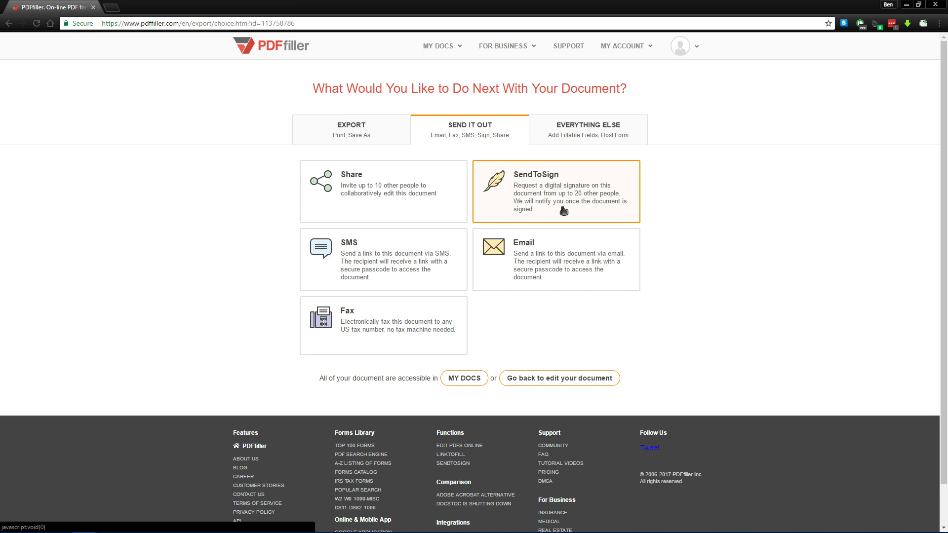
{"action": "left_click", "coordinate": [571, 211]}
{"action": "left_click", "coordinate": [568, 128]}
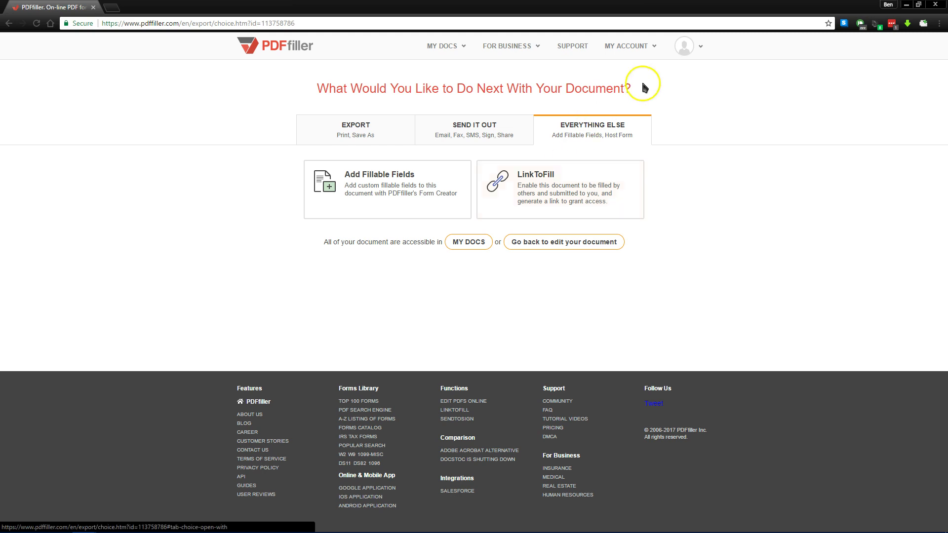
Check the Outbox in My Docs, then return to MyBox with Drivers Lic Sites at the top.
{"action": "left_click", "coordinate": [437, 65]}
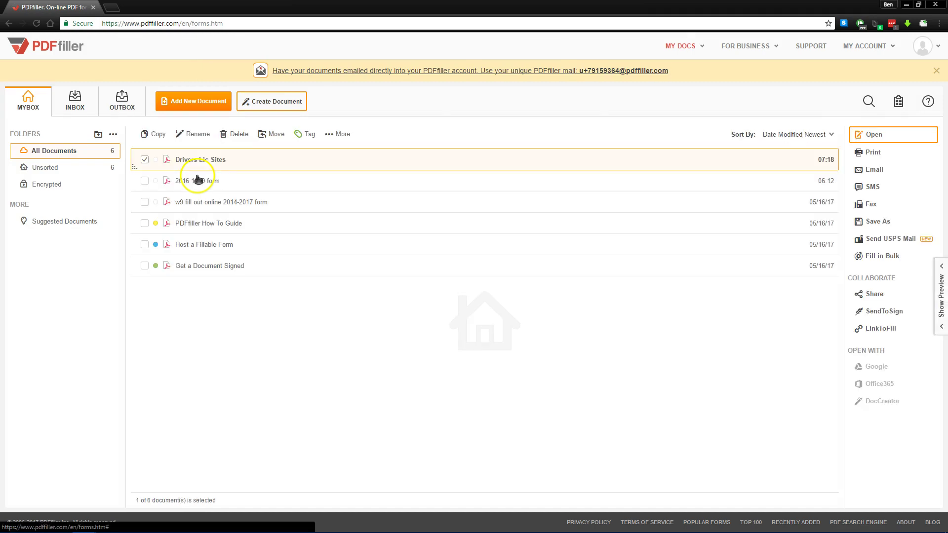
{"action": "left_click", "coordinate": [122, 99]}
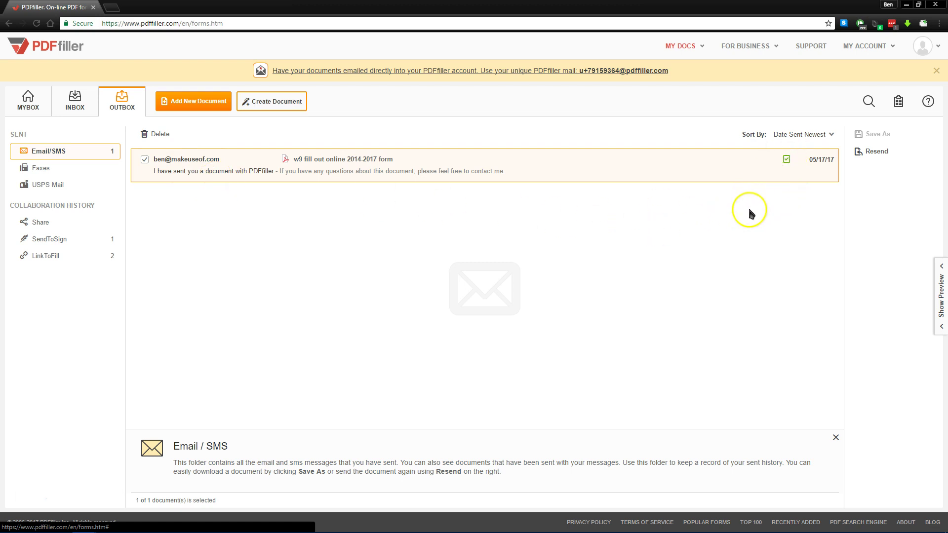
{"action": "left_click", "coordinate": [29, 98]}
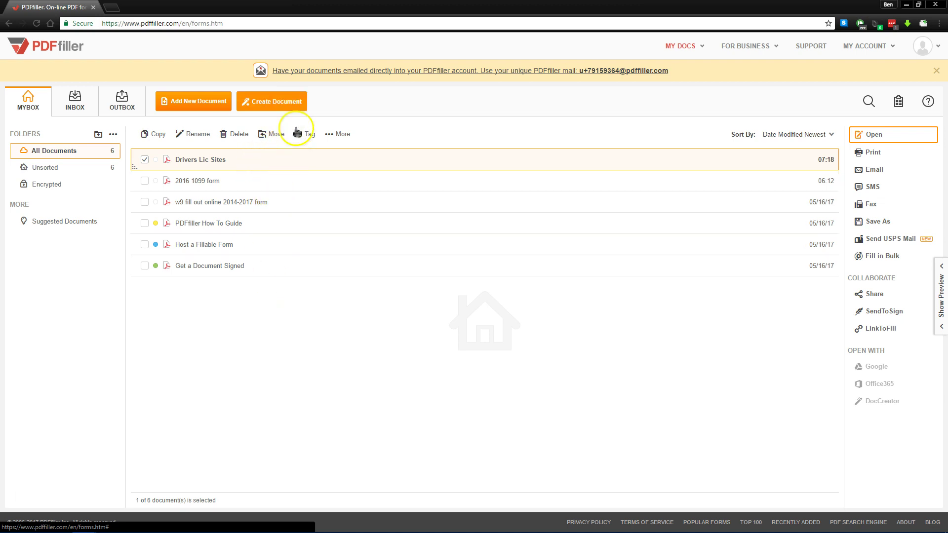
Start a new document and dismiss the template picker to get a blank Untitled Document.
{"action": "left_click", "coordinate": [281, 101]}
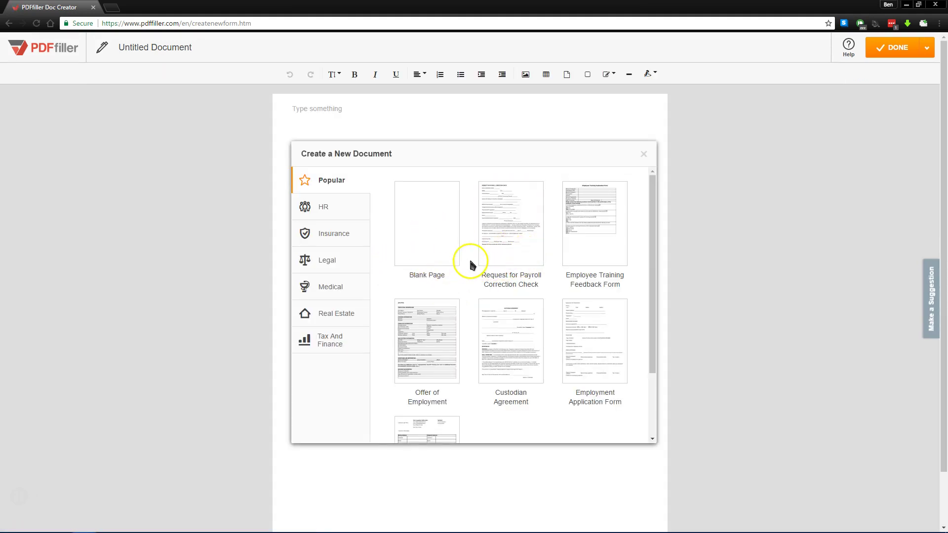
{"action": "left_click", "coordinate": [643, 154]}
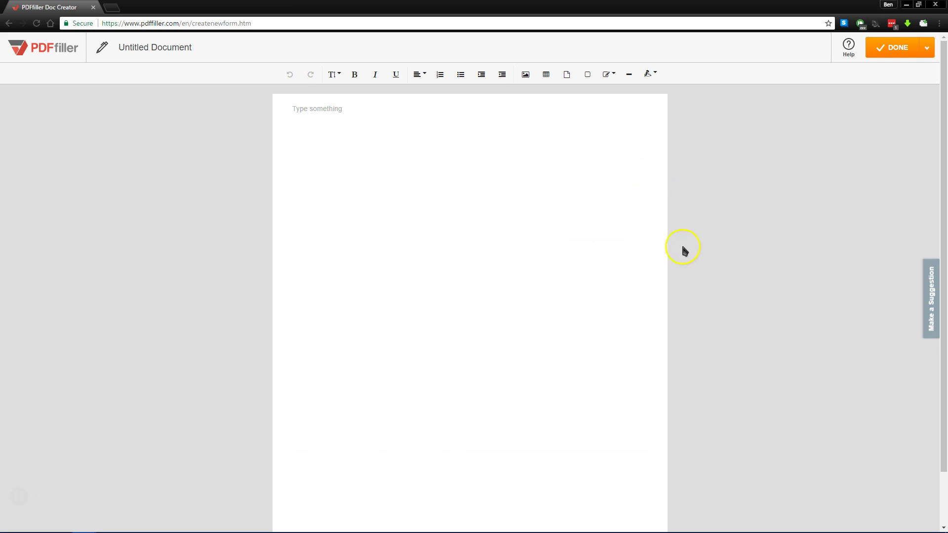